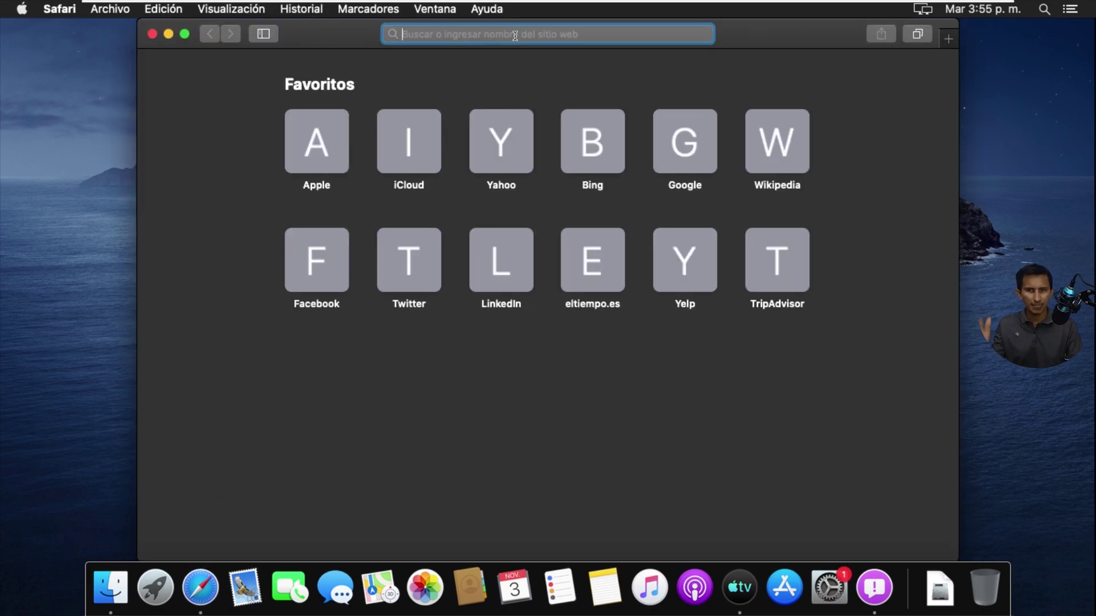
# - Search the web for "obs" and open the OBS Studio download page on obsproject.com
pyautogui.write('obs')
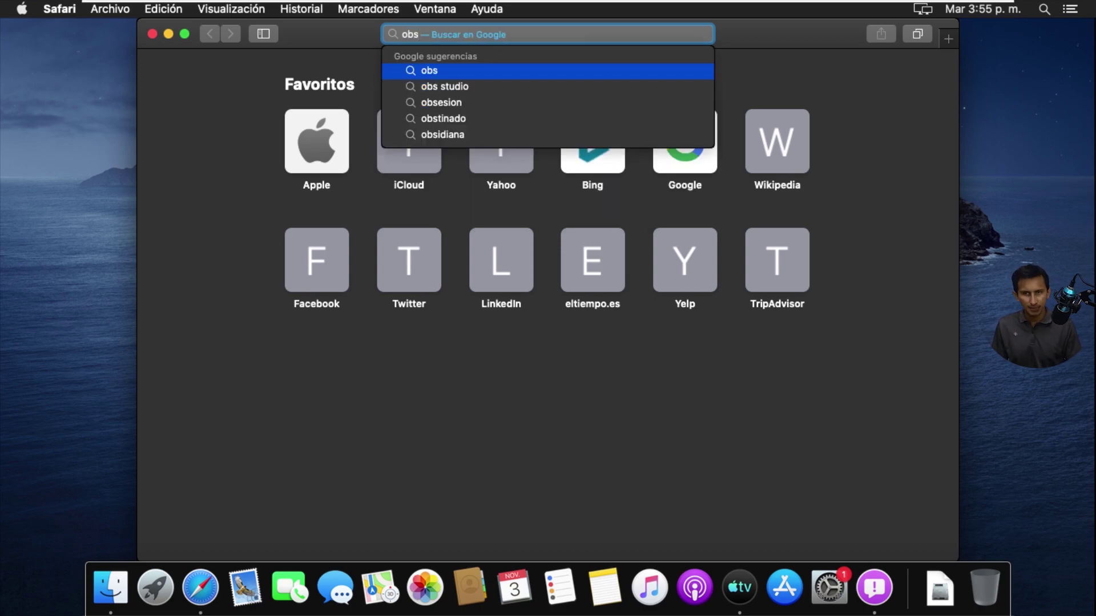
pyautogui.press('Escape')
pyautogui.press('Return')
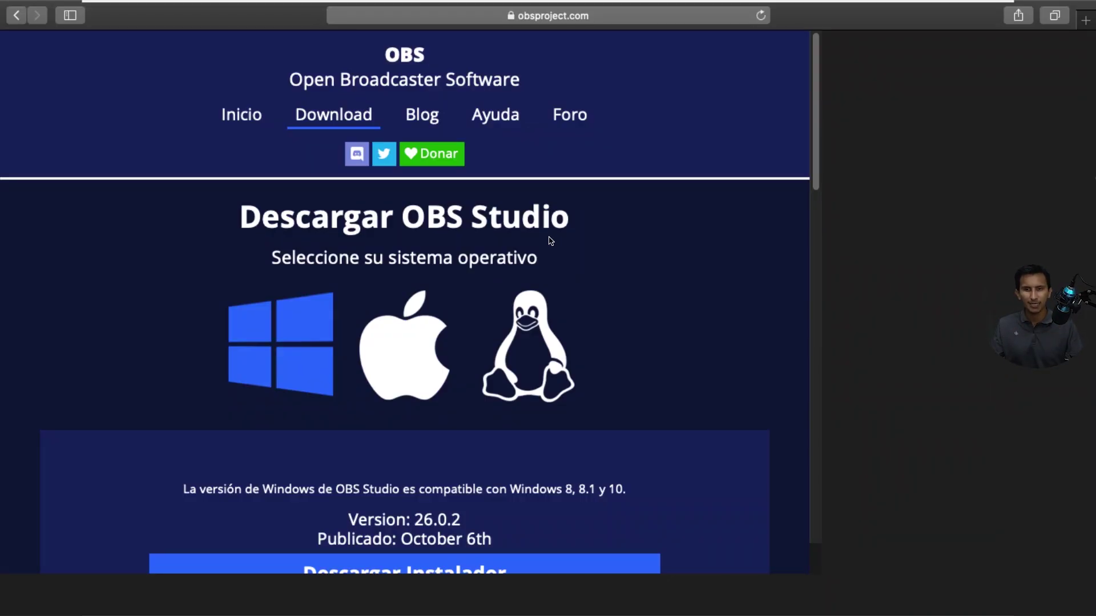
# - Review the OBS Studio download options and choose macOS as the operating system
pyautogui.scroll(-10, 653, 240)
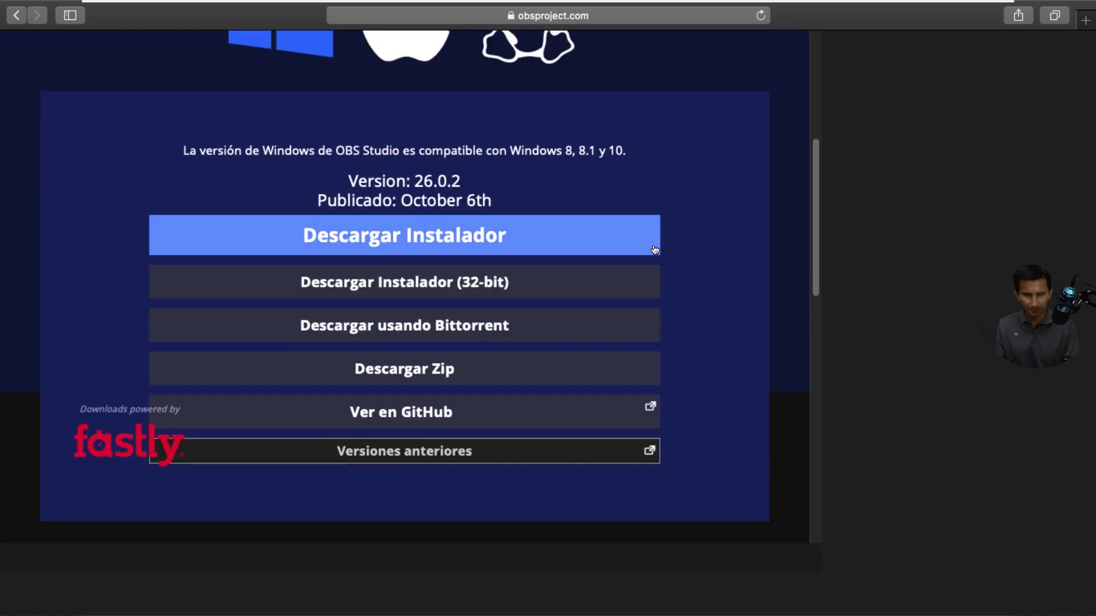
pyautogui.scroll(10, 656, 250)
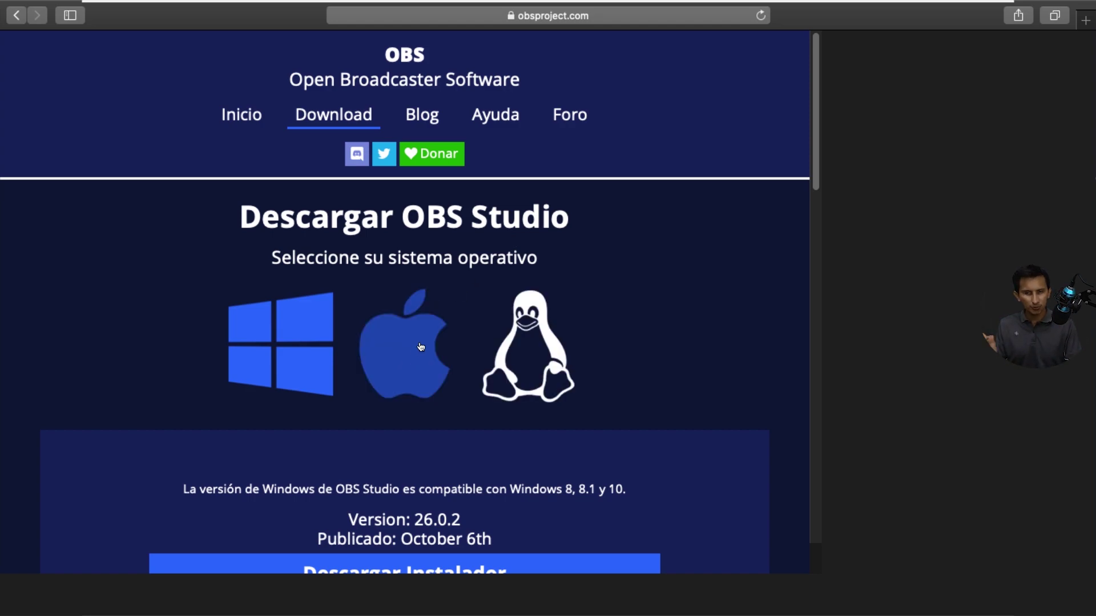
pyautogui.scroll(-1, 421, 347)
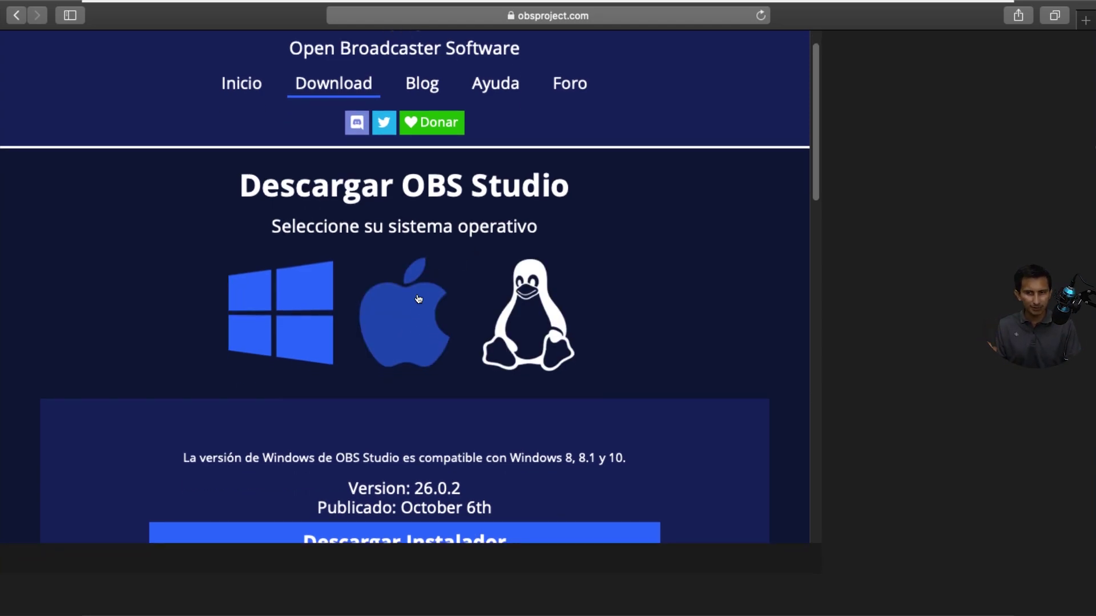
pyautogui.scroll(-1, 419, 300)
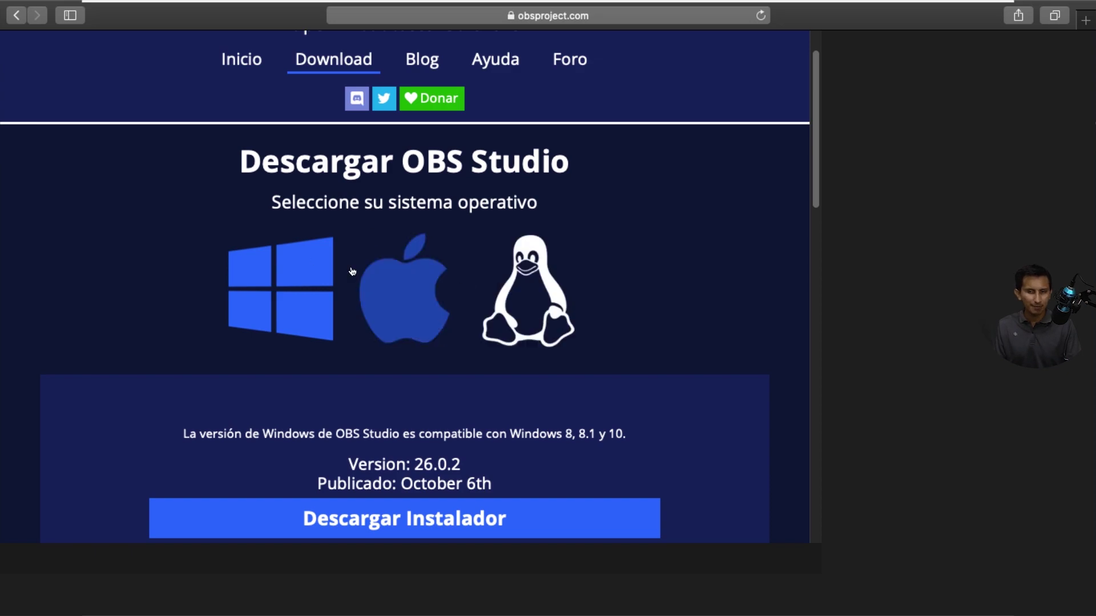
pyautogui.scroll(-10, 514, 274)
pyautogui.scroll(11, 526, 290)
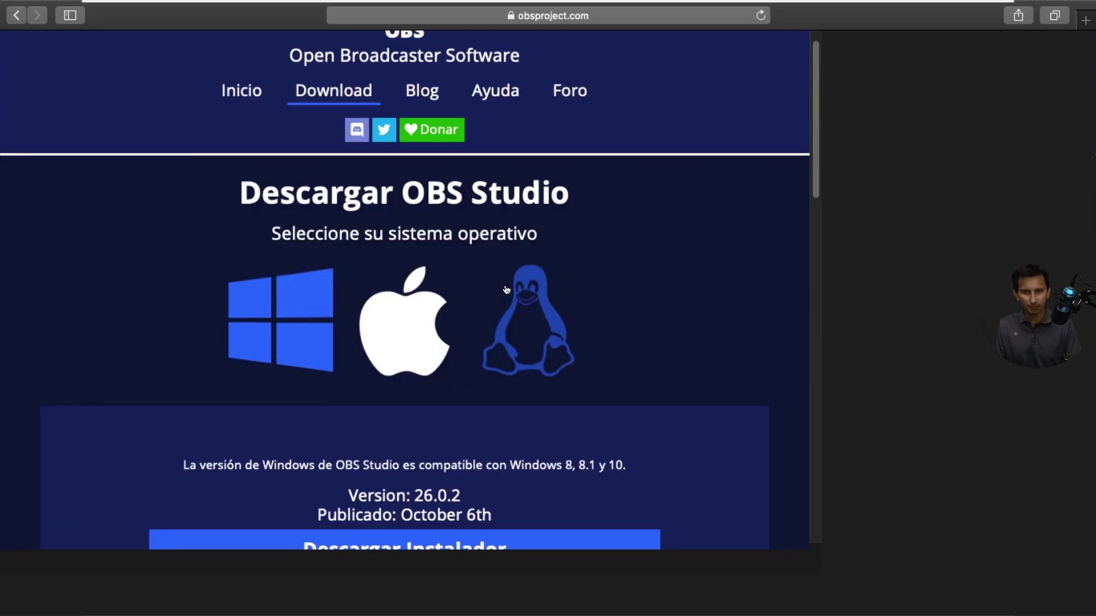
pyautogui.click(421, 333)
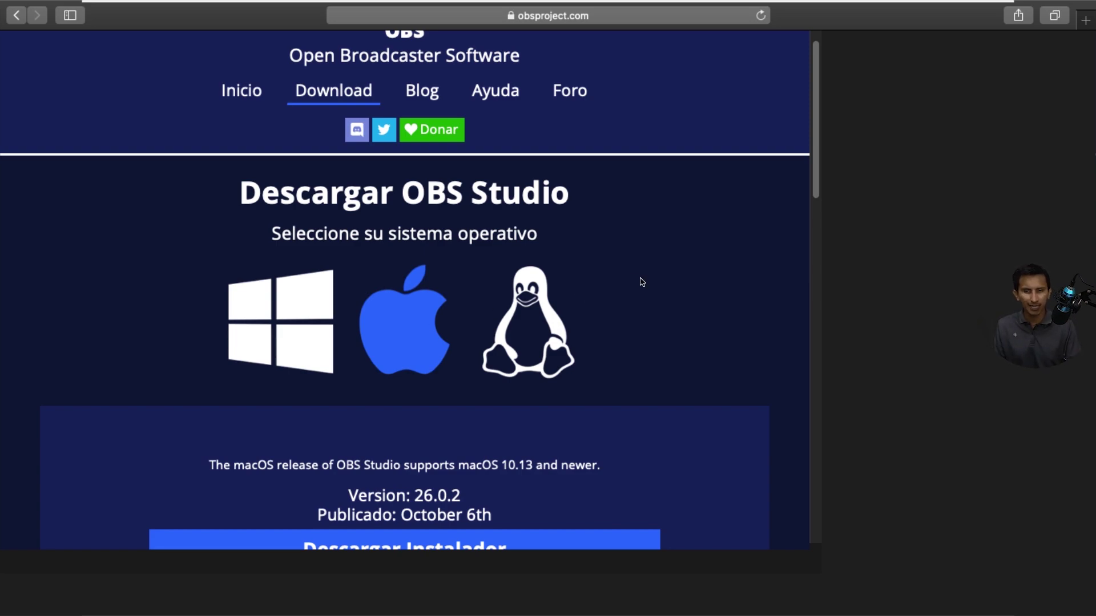
# - Download the macOS installer of OBS Studio and allow downloads from obsproject.com
pyautogui.scroll(-5, 642, 282)
pyautogui.scroll(-2, 655, 284)
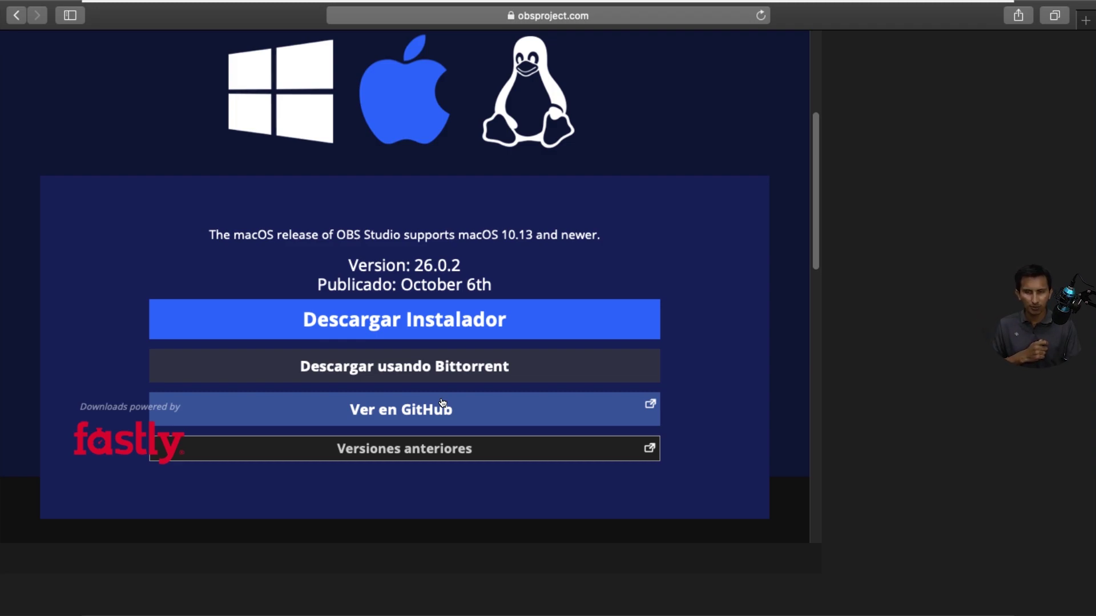
pyautogui.click(409, 314)
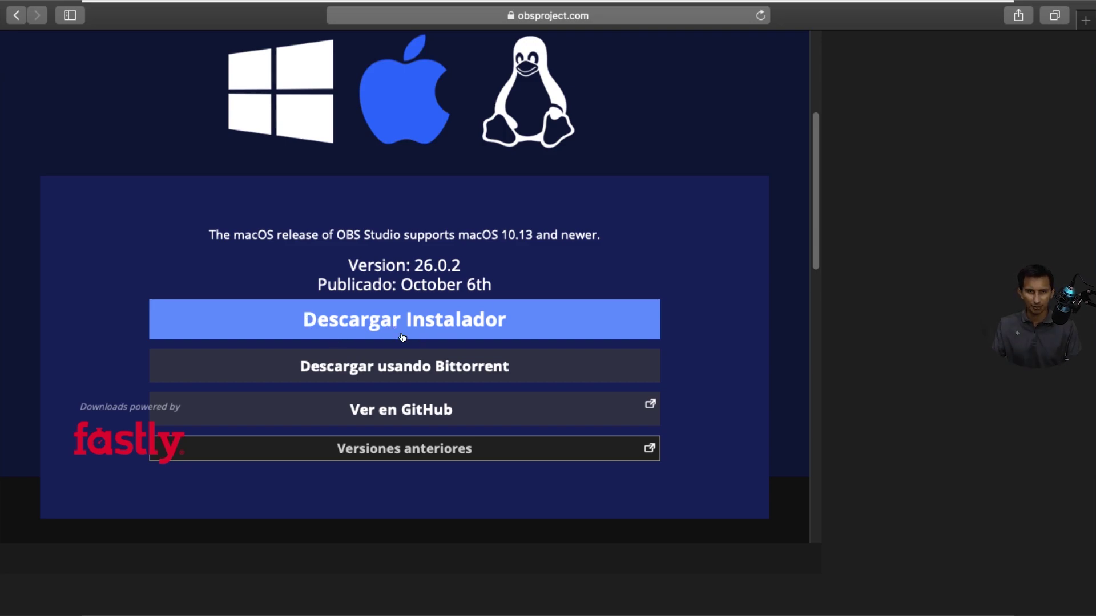
pyautogui.click(436, 323)
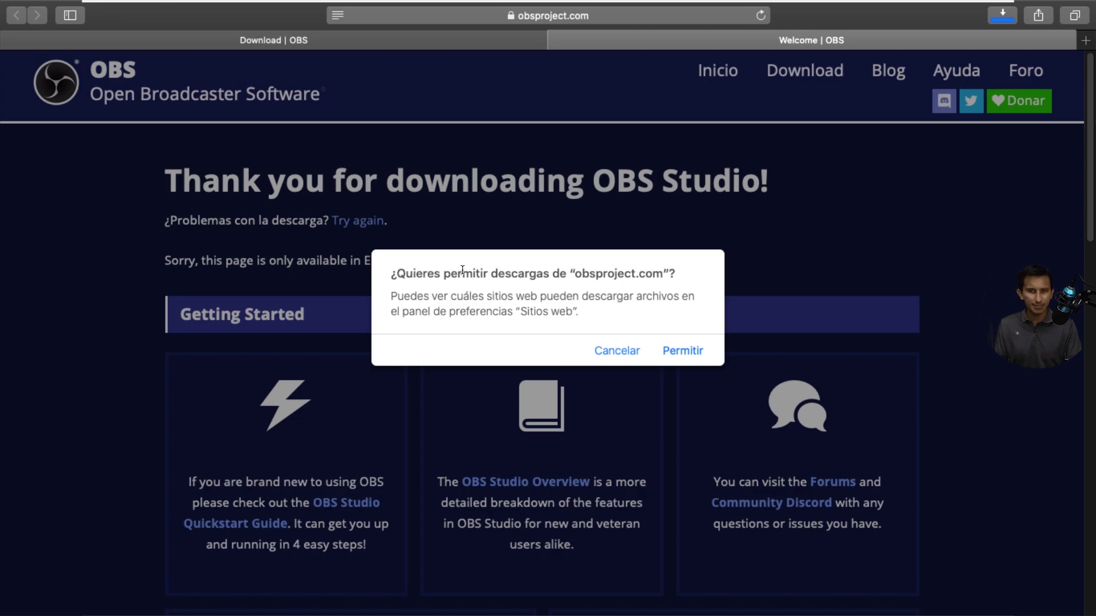
pyautogui.click(684, 353)
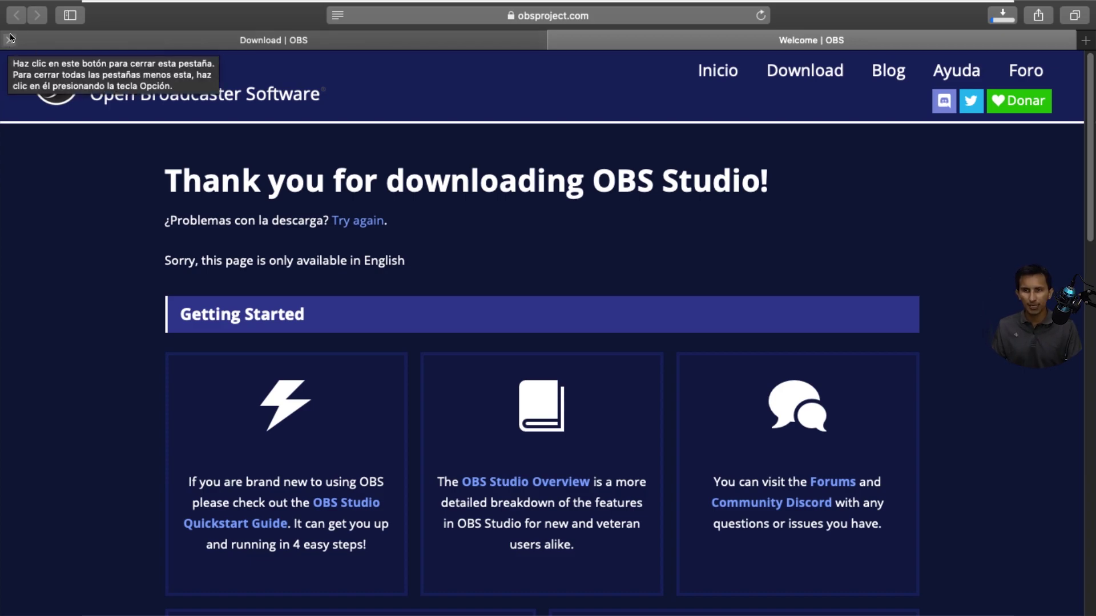
pyautogui.scroll(-15, 510, 346)
pyautogui.scroll(-5, 509, 346)
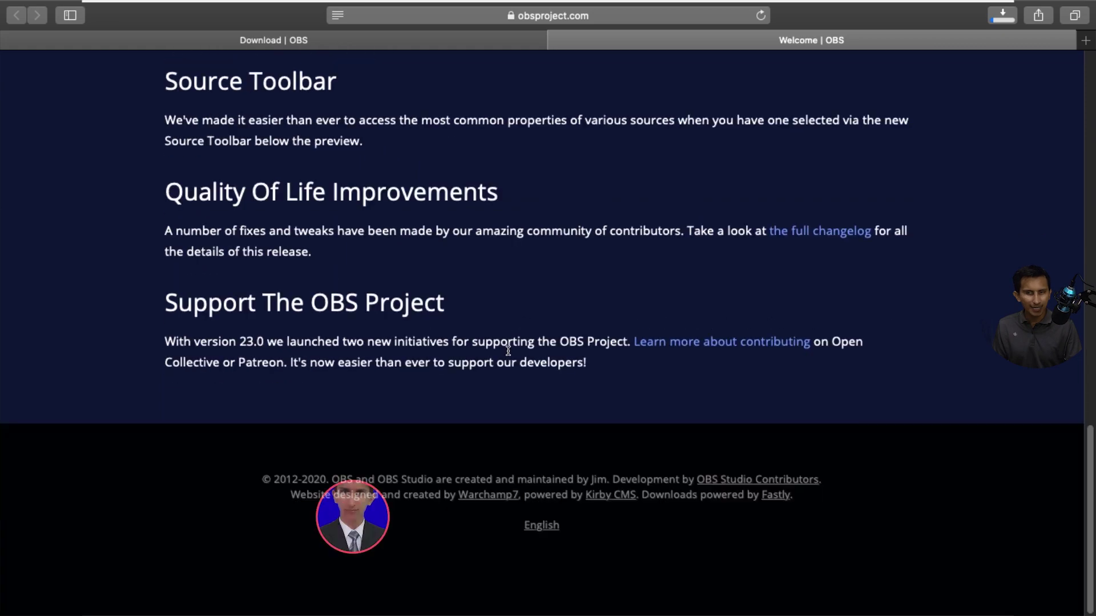
pyautogui.scroll(20, 492, 359)
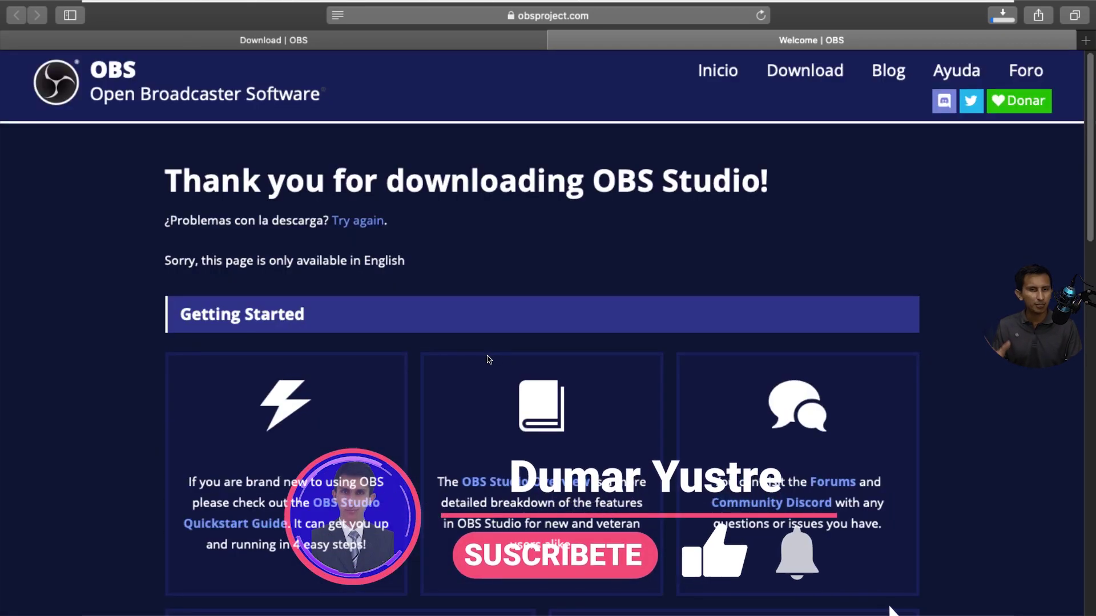
# - Take the browser out of full screen, check the installer's download progress, and close the browser window
pyautogui.moveTo(11, 25)
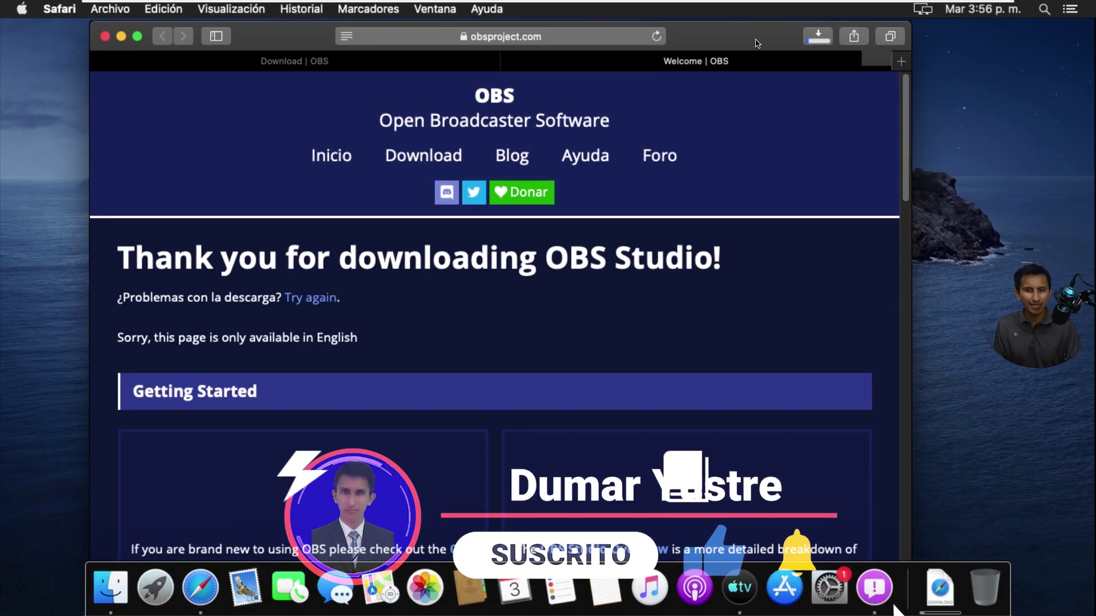
pyautogui.moveTo(743, 43); pyautogui.dragTo(763, 43)
pyautogui.click(832, 41)
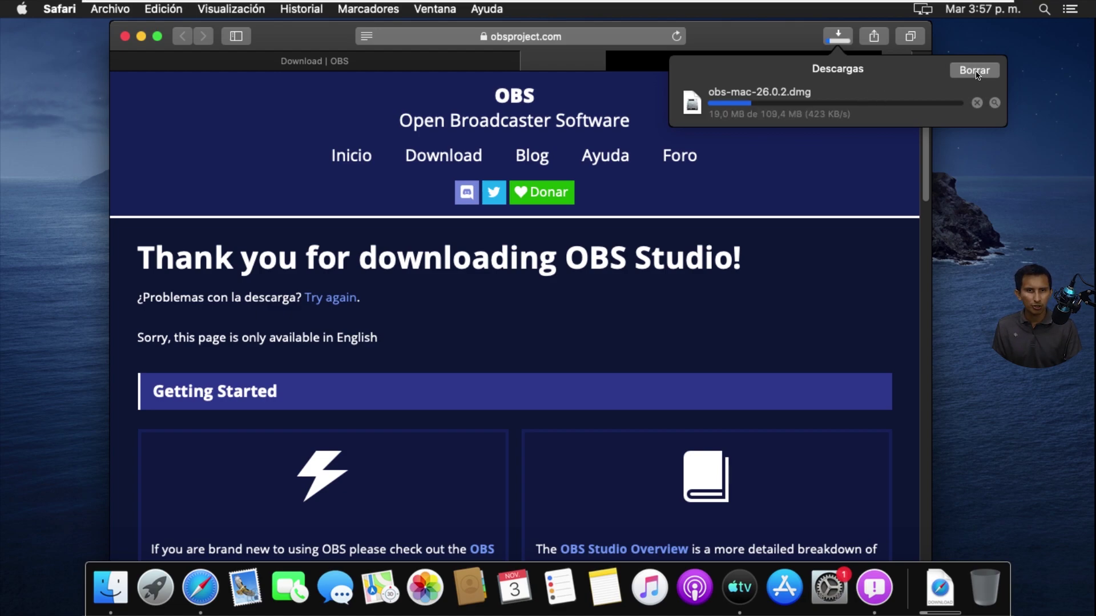
pyautogui.click(125, 36)
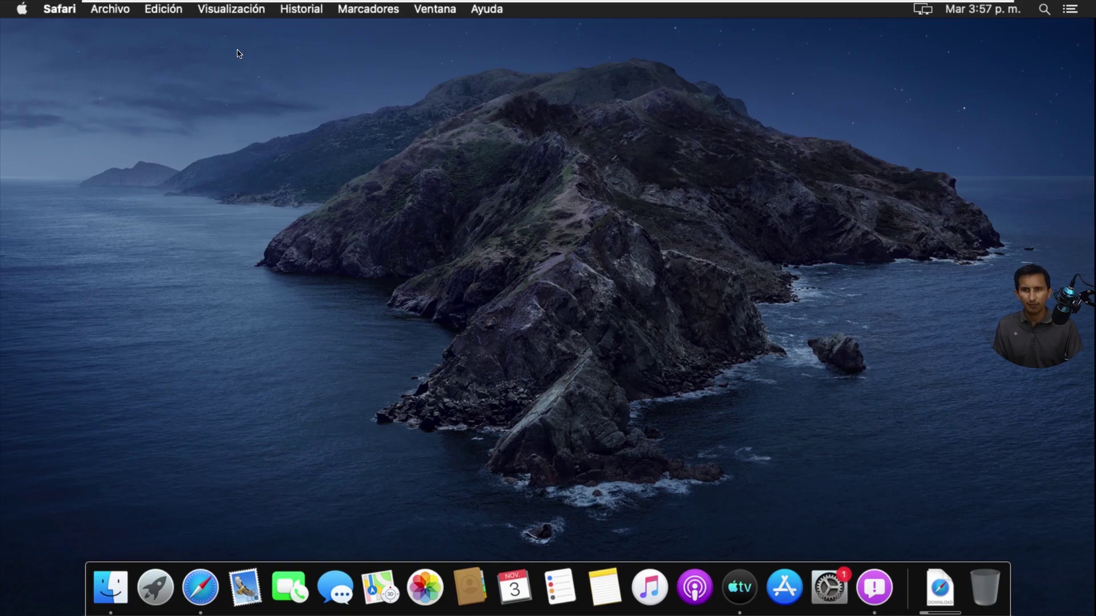
# - Switch to Finder, open the Descargas folder and stop the unfinished OBS download
pyautogui.click(414, 115)
pyautogui.click(287, 10)
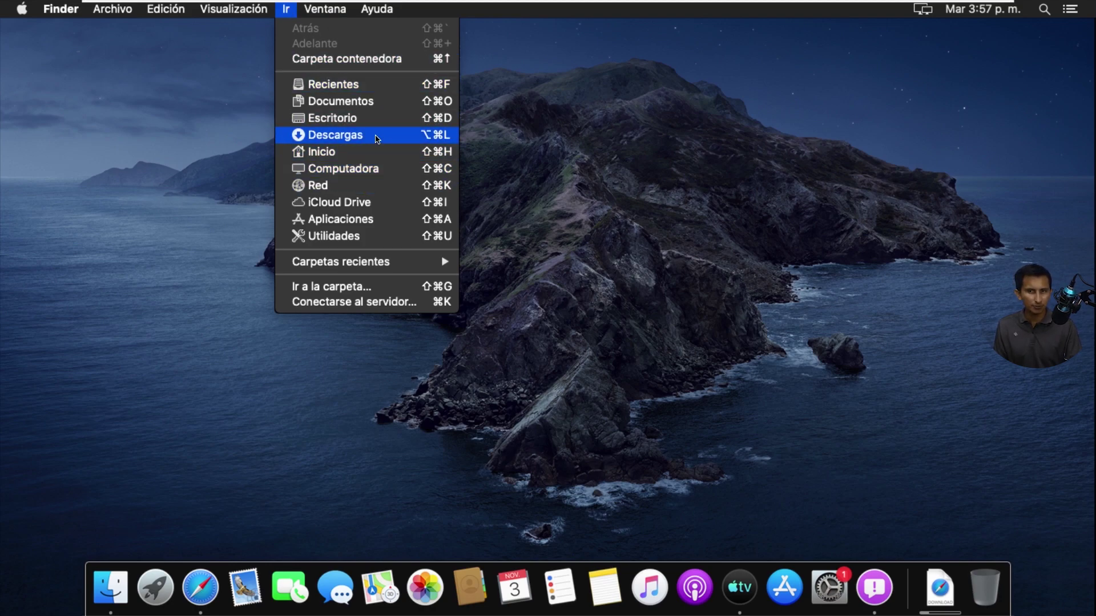
pyautogui.click(377, 137)
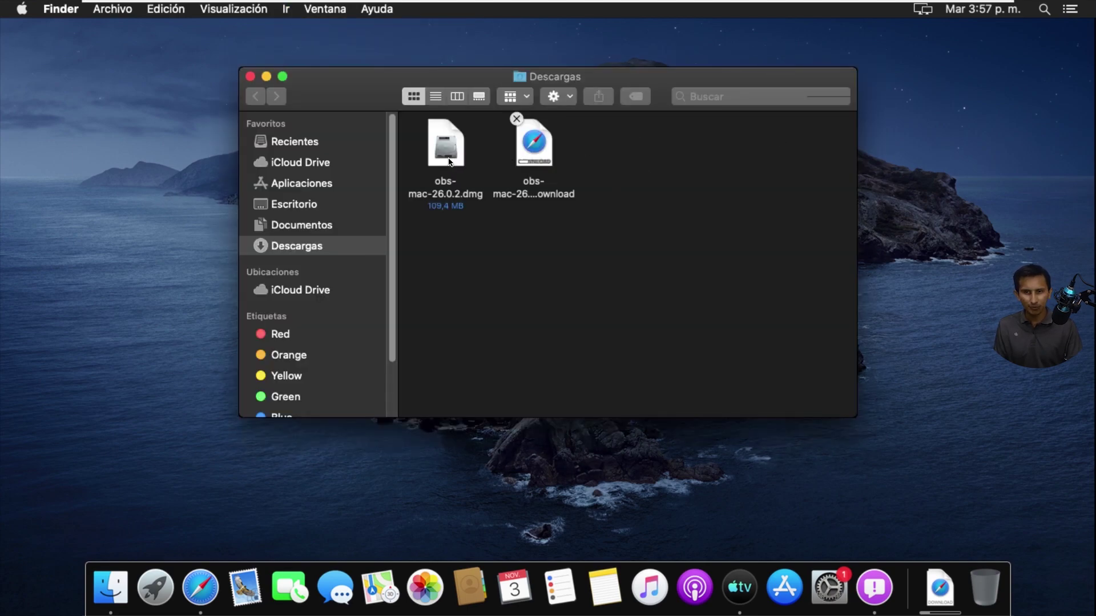
pyautogui.click(448, 153)
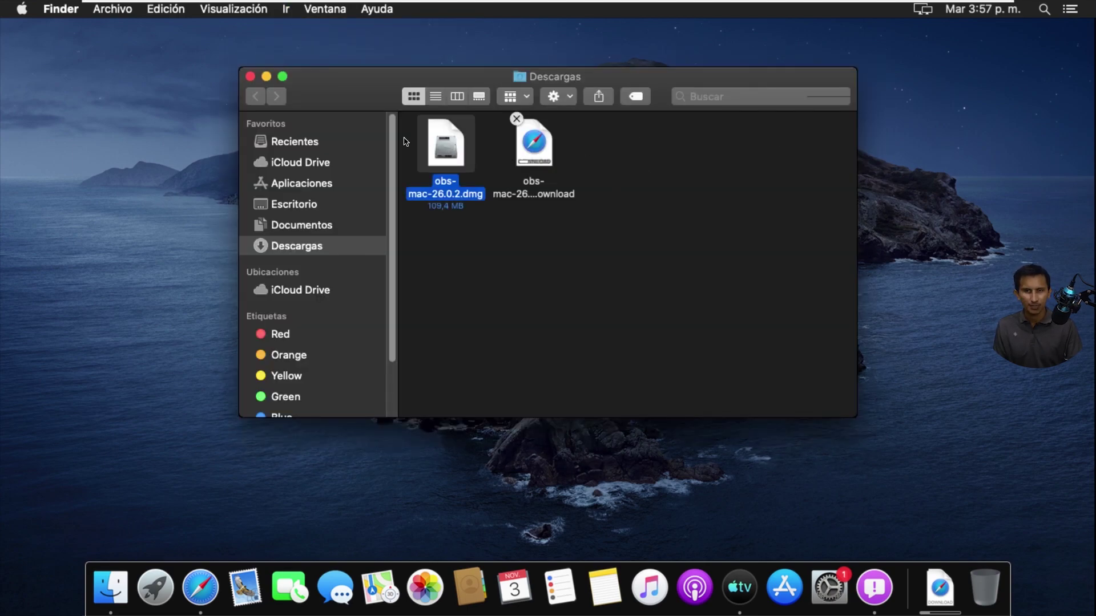
pyautogui.click(516, 120)
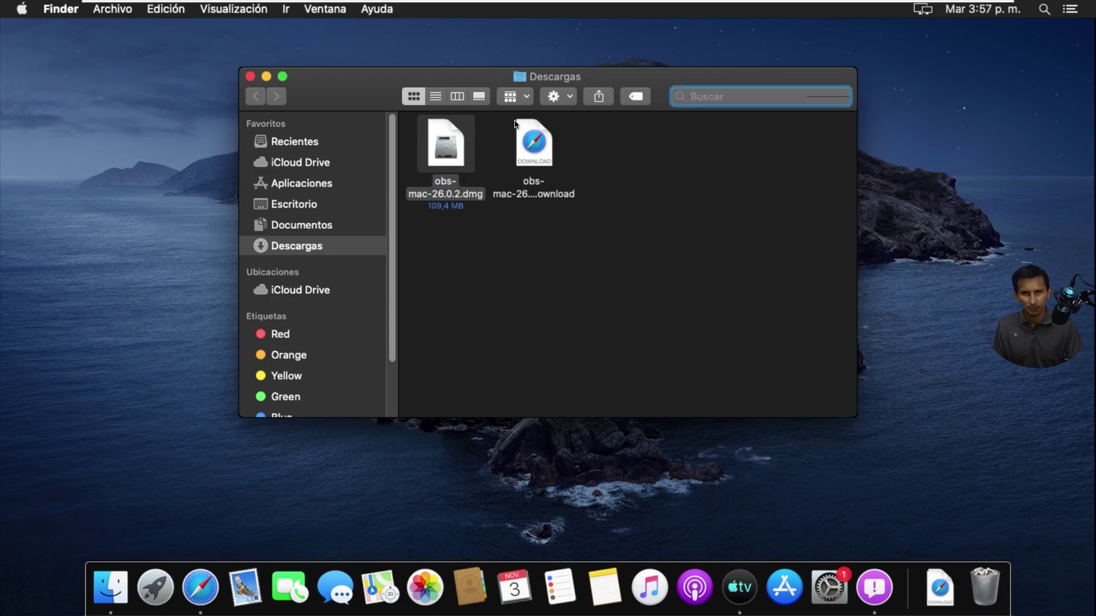
# - Open the disk image obs-mac-26.0.2.dmg and close the Descargas window behind it
pyautogui.click(444, 154)
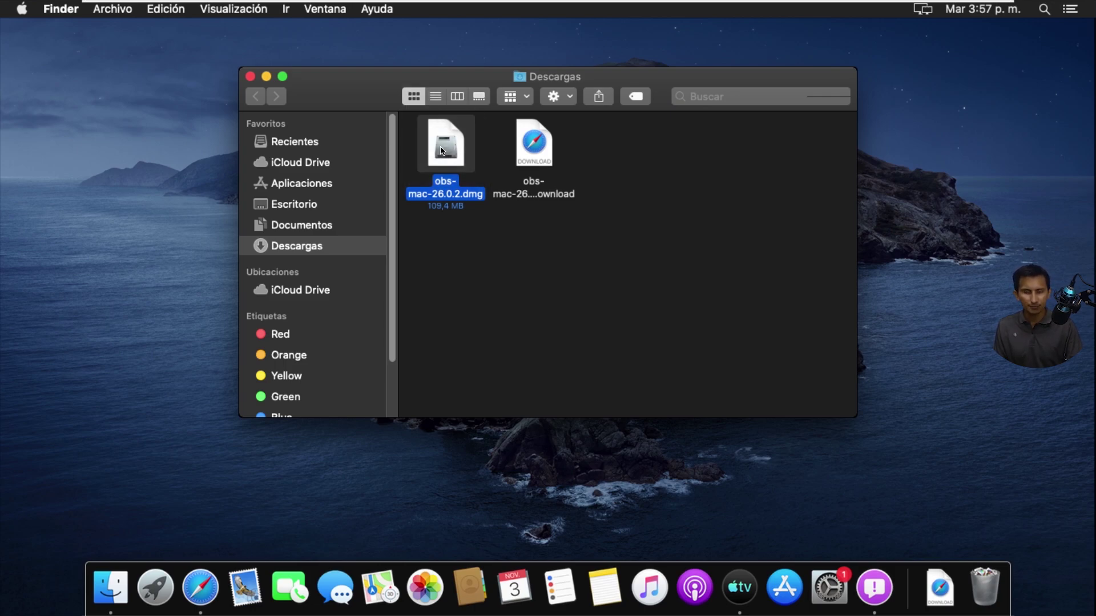
pyautogui.doubleClick(441, 150)
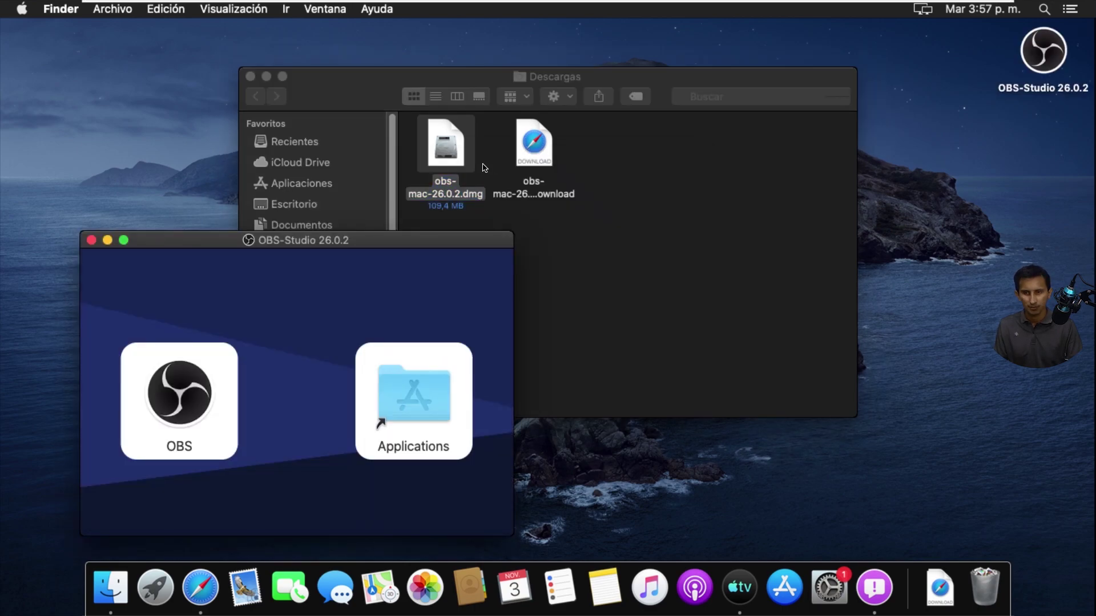
pyautogui.moveTo(336, 242); pyautogui.dragTo(638, 160)
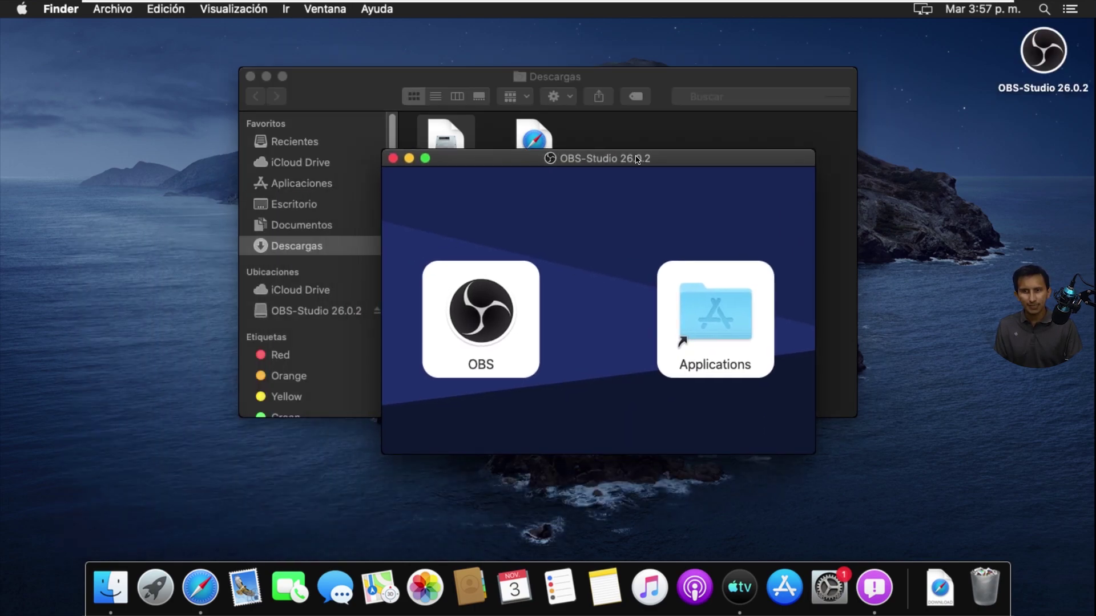
pyautogui.click(245, 85)
pyautogui.click(249, 77)
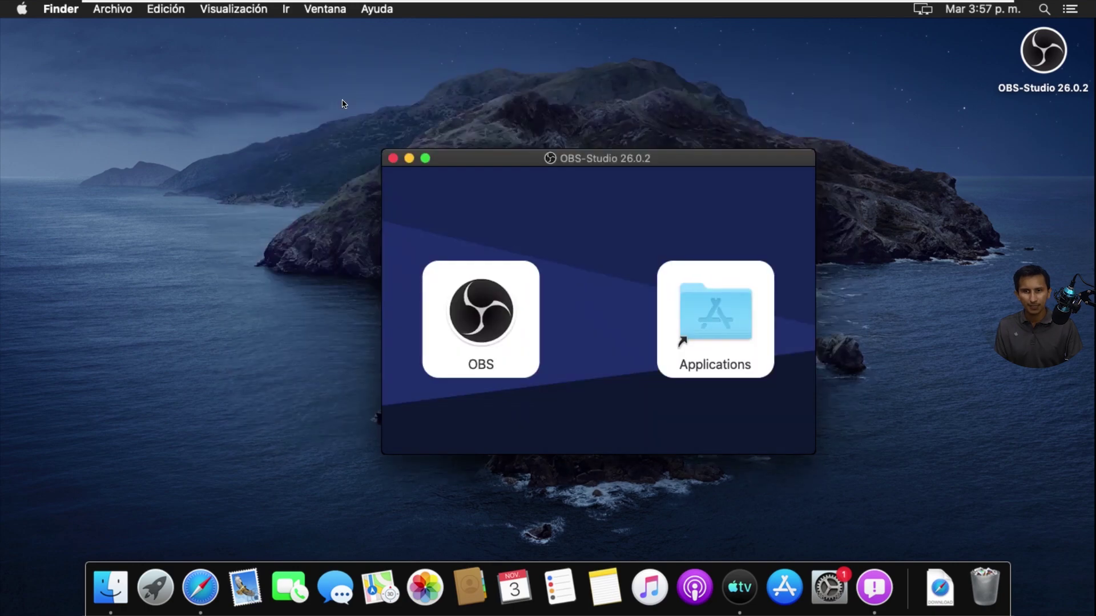
pyautogui.moveTo(562, 155)
pyautogui.mouseDown()
pyautogui.moveTo(534, 129)
pyautogui.moveTo(542, 160)
pyautogui.mouseUp()
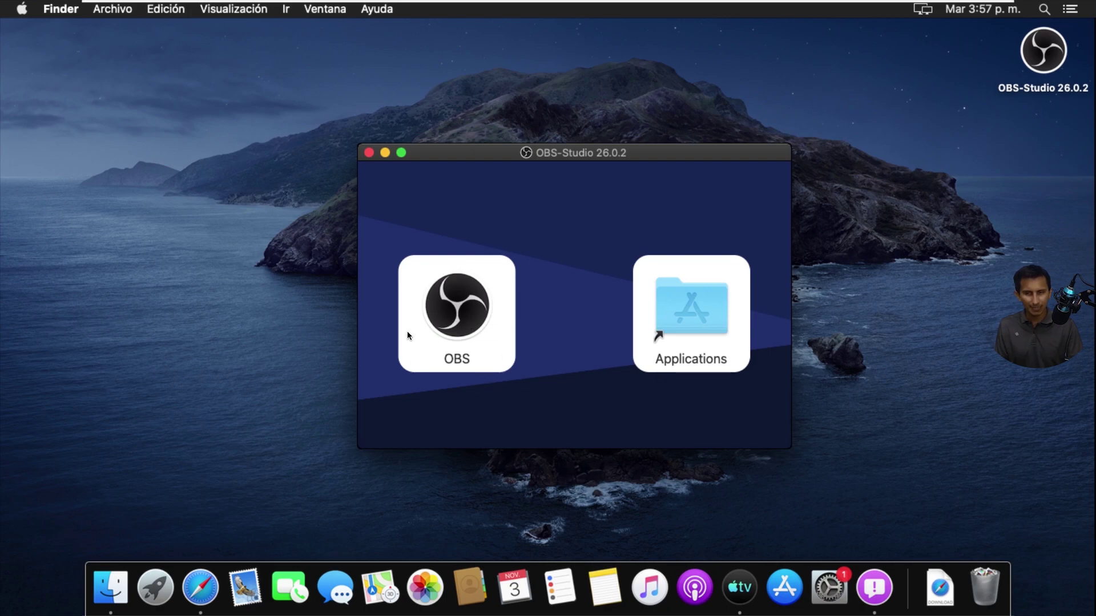
# - Launch OBS from the mounted disk image and allow it to access the microphone
pyautogui.doubleClick(454, 313)
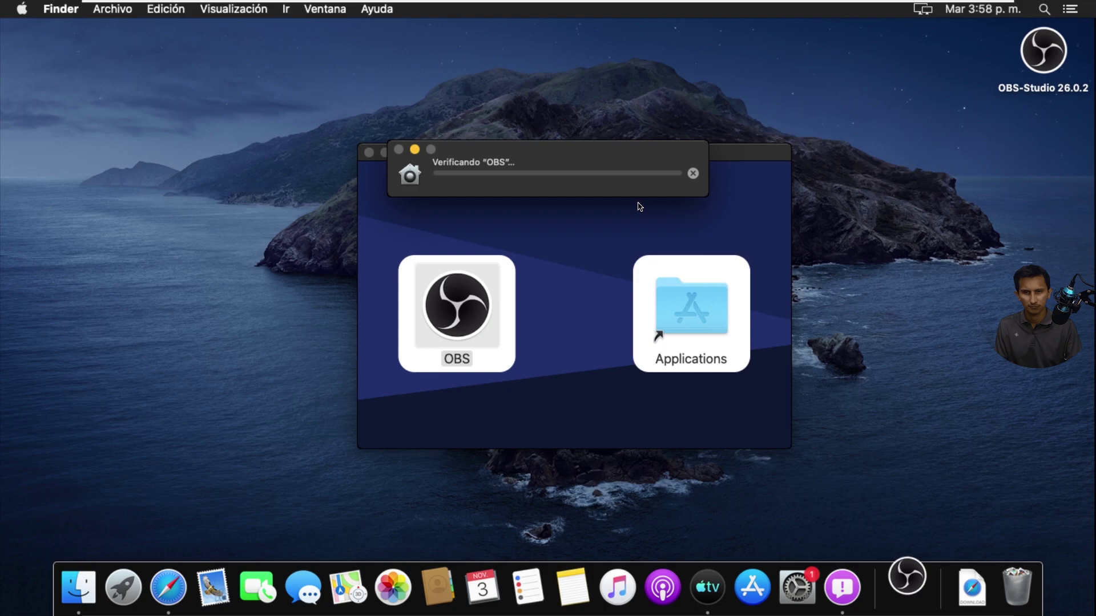
pyautogui.moveTo(531, 172); pyautogui.dragTo(557, 196)
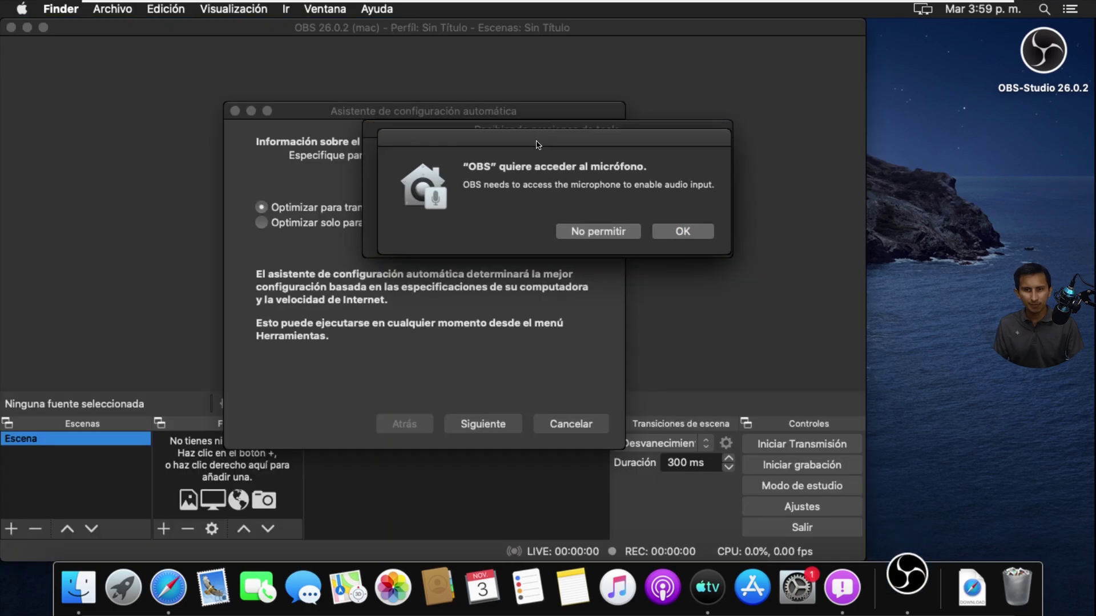
pyautogui.moveTo(536, 145); pyautogui.dragTo(542, 152)
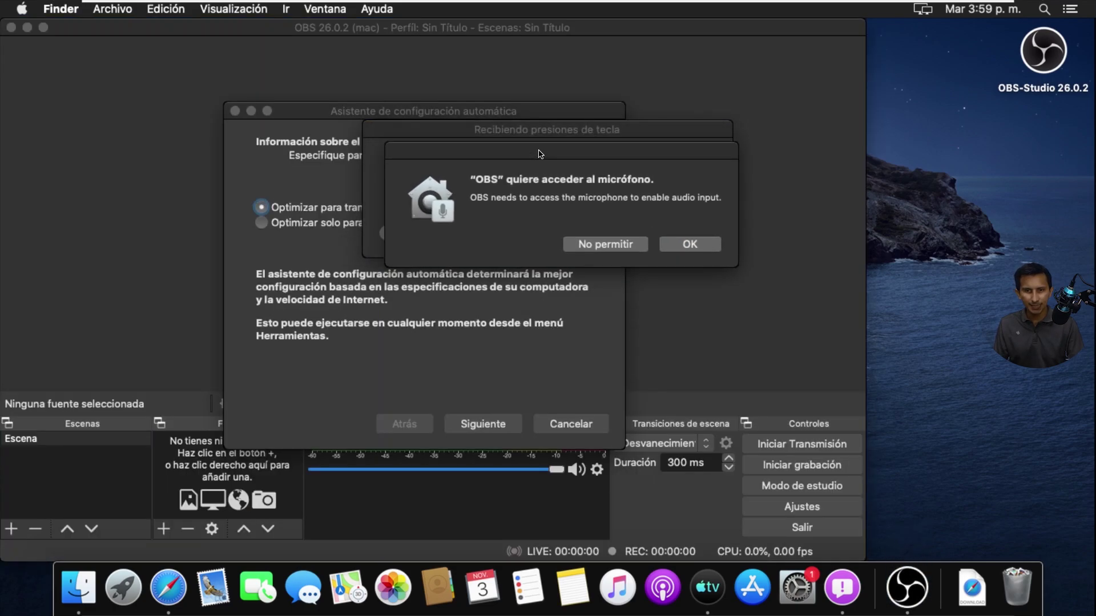
pyautogui.click(457, 119)
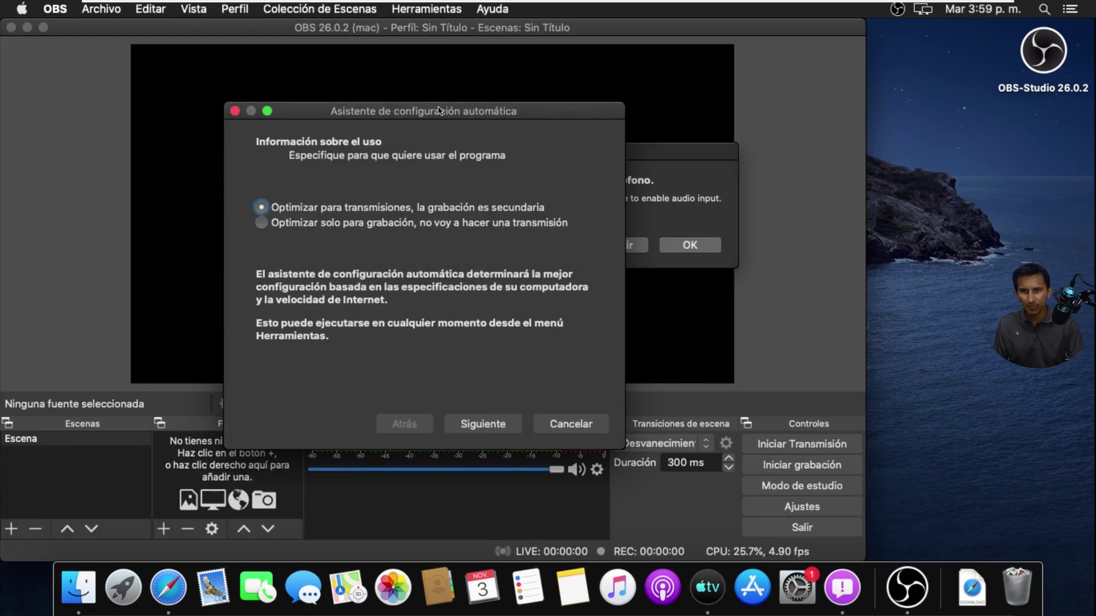
pyautogui.moveTo(440, 110); pyautogui.dragTo(486, 115)
pyautogui.moveTo(386, 116); pyautogui.dragTo(218, 116)
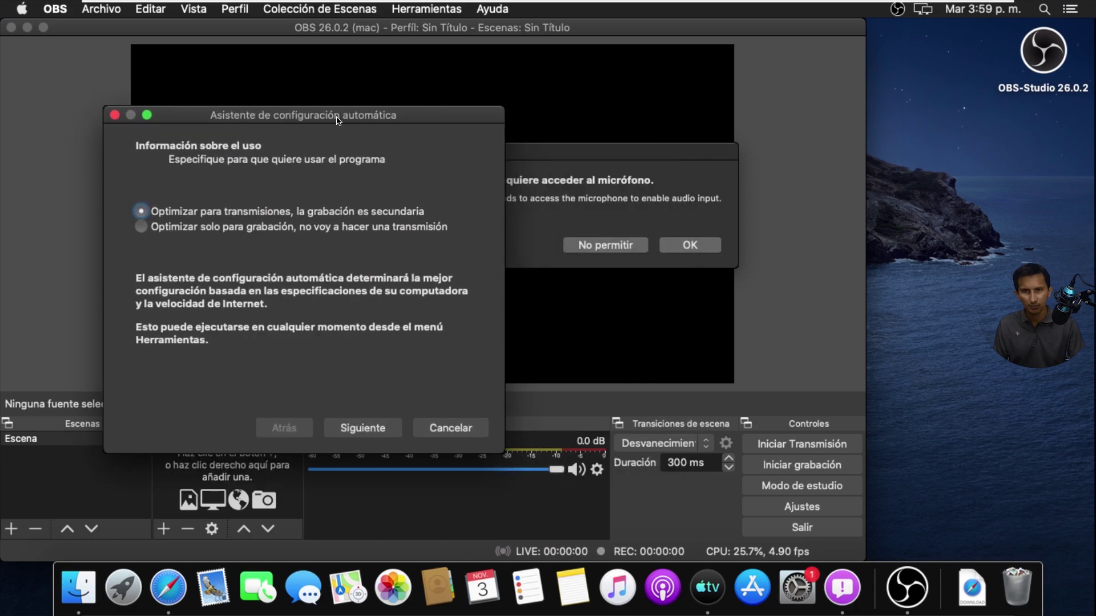
pyautogui.click(594, 153)
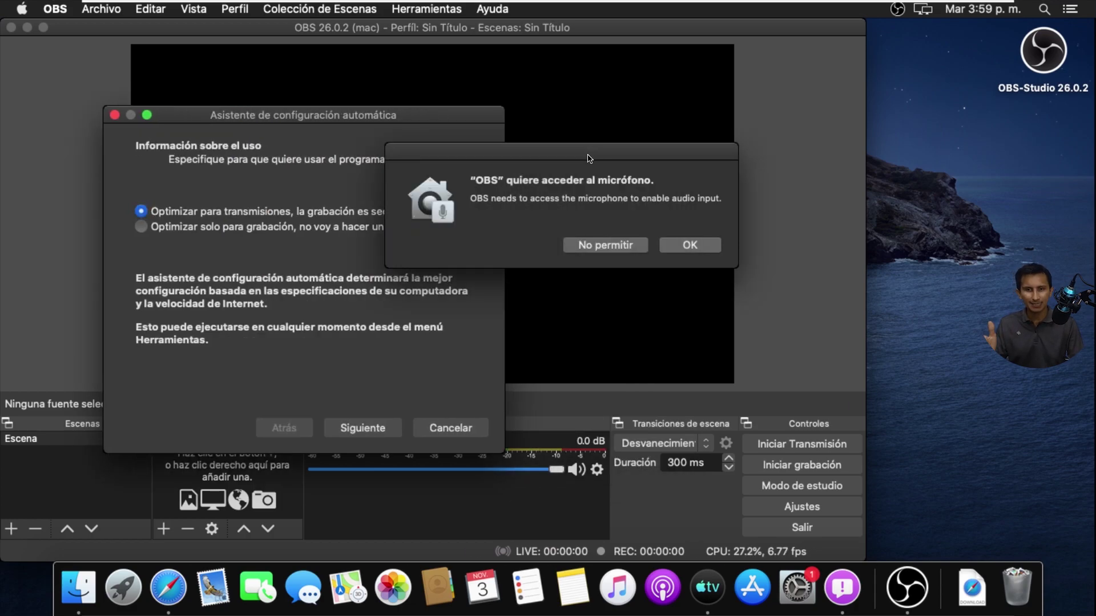
pyautogui.click(690, 247)
# - Cancel the automatic configuration wizard and switch the OBS window to full screen
pyautogui.moveTo(377, 118); pyautogui.dragTo(591, 92)
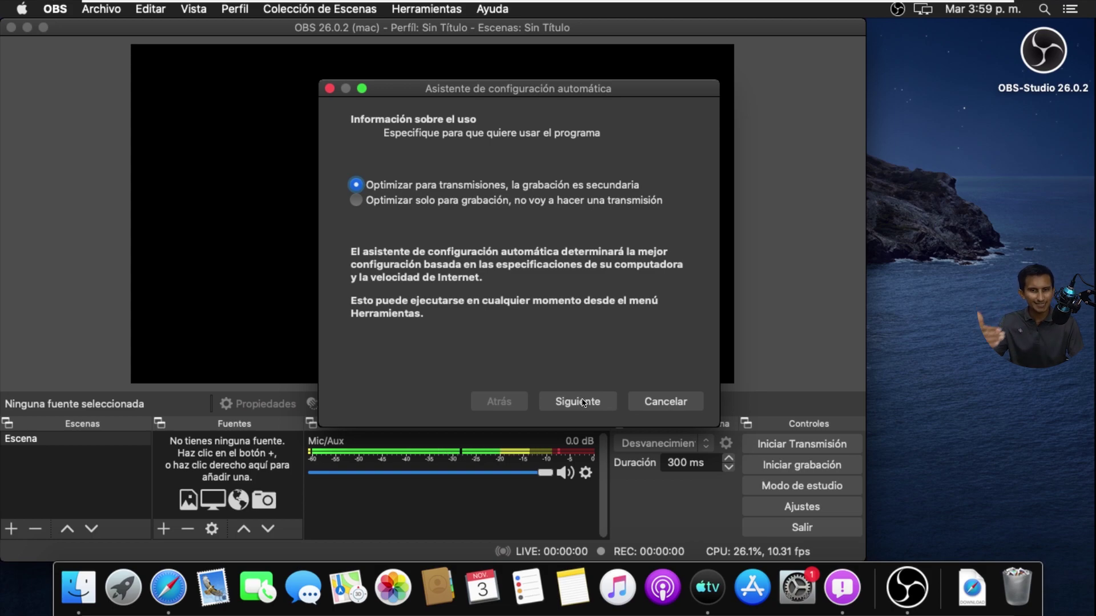
pyautogui.click(670, 406)
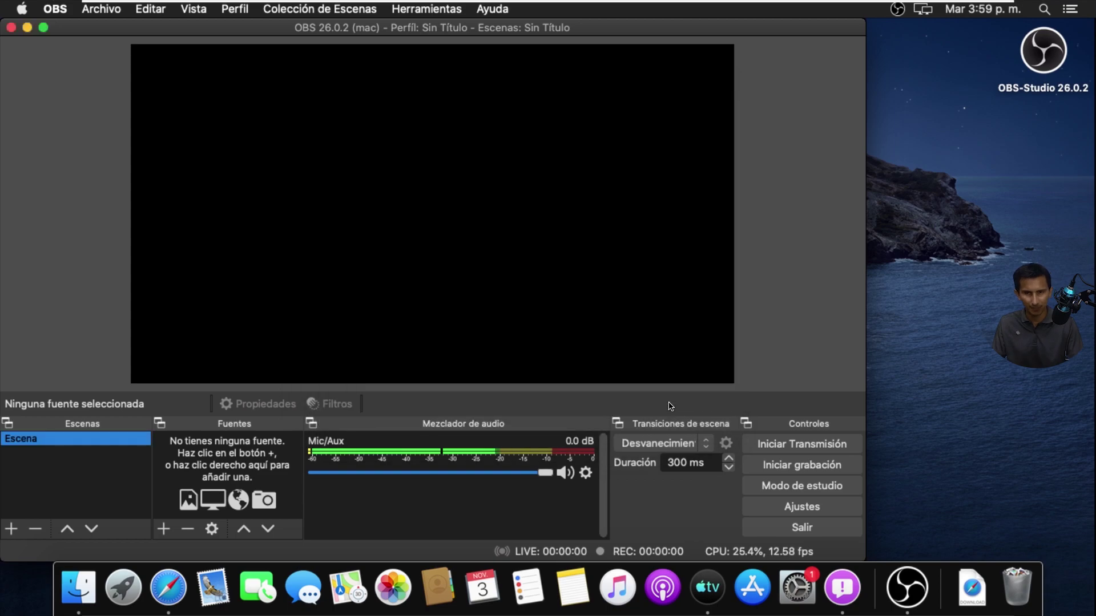
pyautogui.moveTo(43, 32)
pyautogui.click(80, 52)
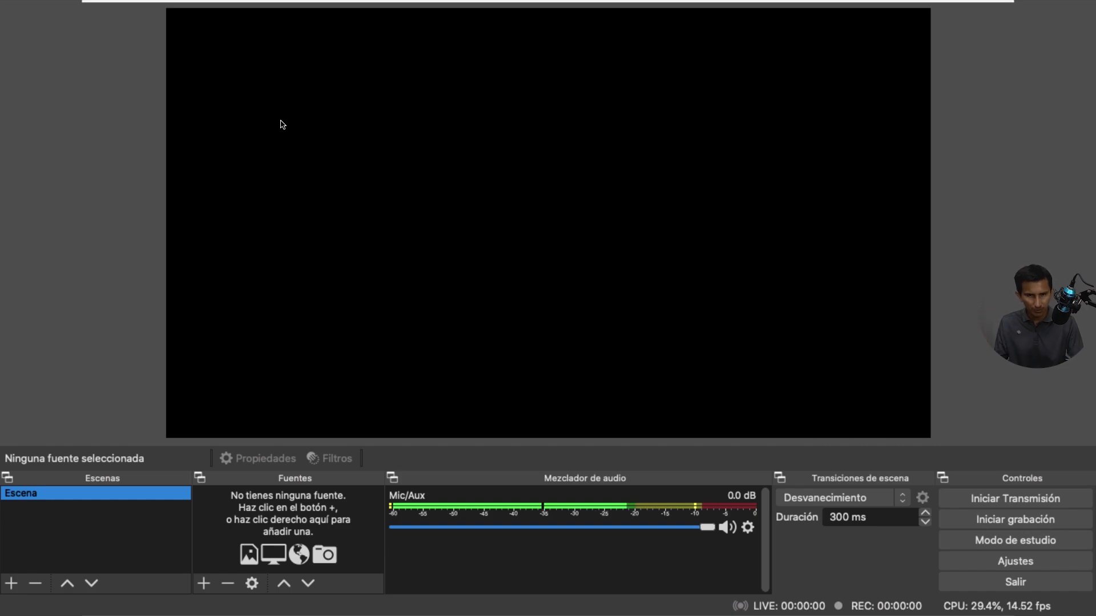
# - Open the OBS settings to view the General options, then close them without making changes
pyautogui.click(147, 508)
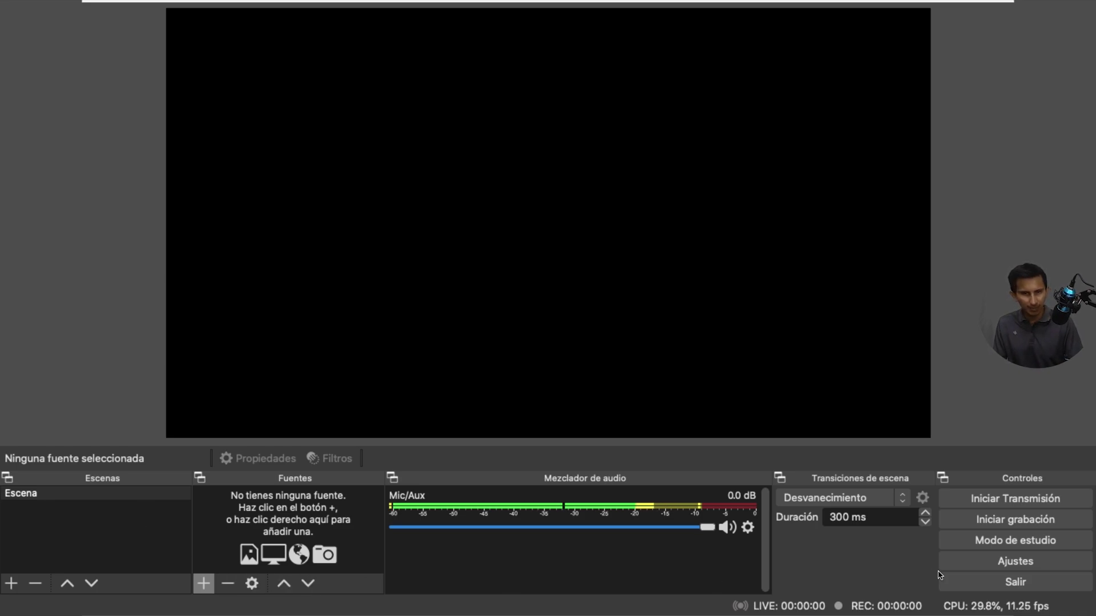
pyautogui.click(1050, 562)
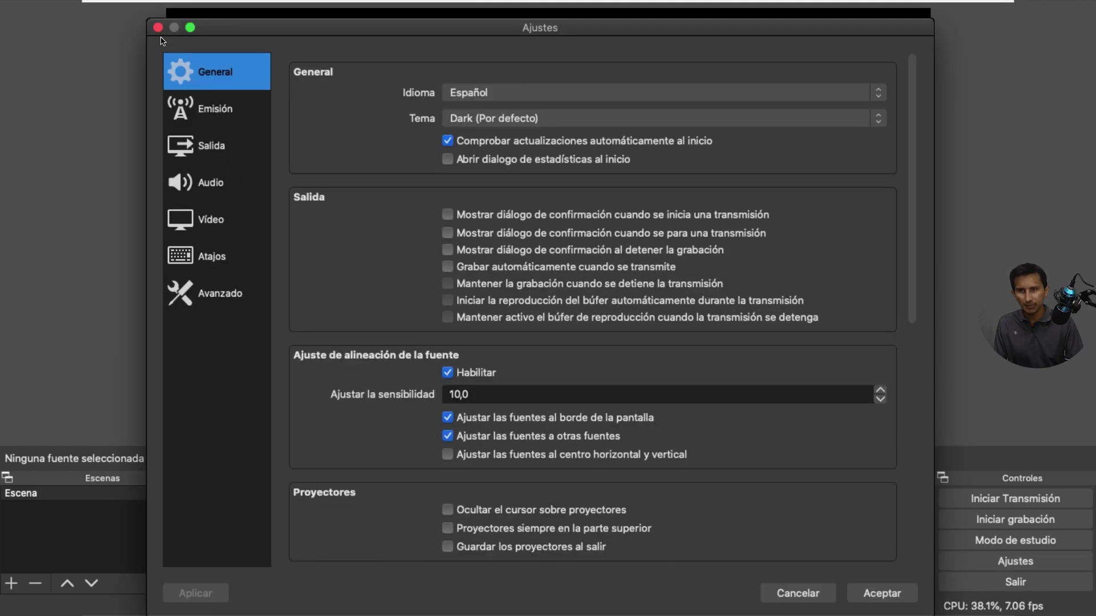
pyautogui.click(158, 28)
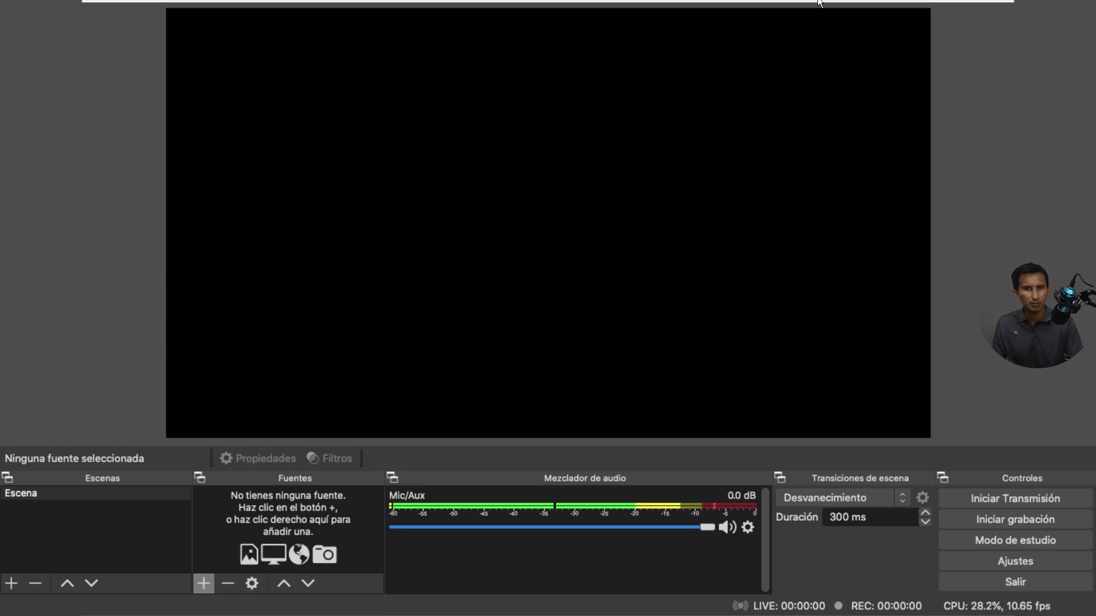
# - Leave the OBS window and open the System Preferences privacy settings from the request to let OBS receive keystrokes
pyautogui.moveTo(820, 3)
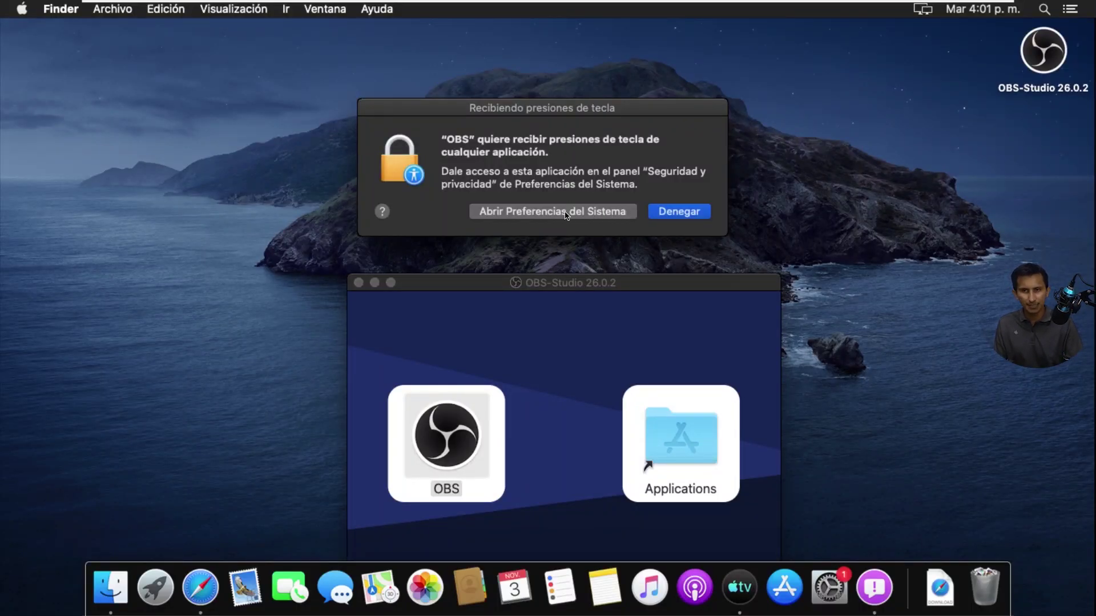
pyautogui.click(562, 218)
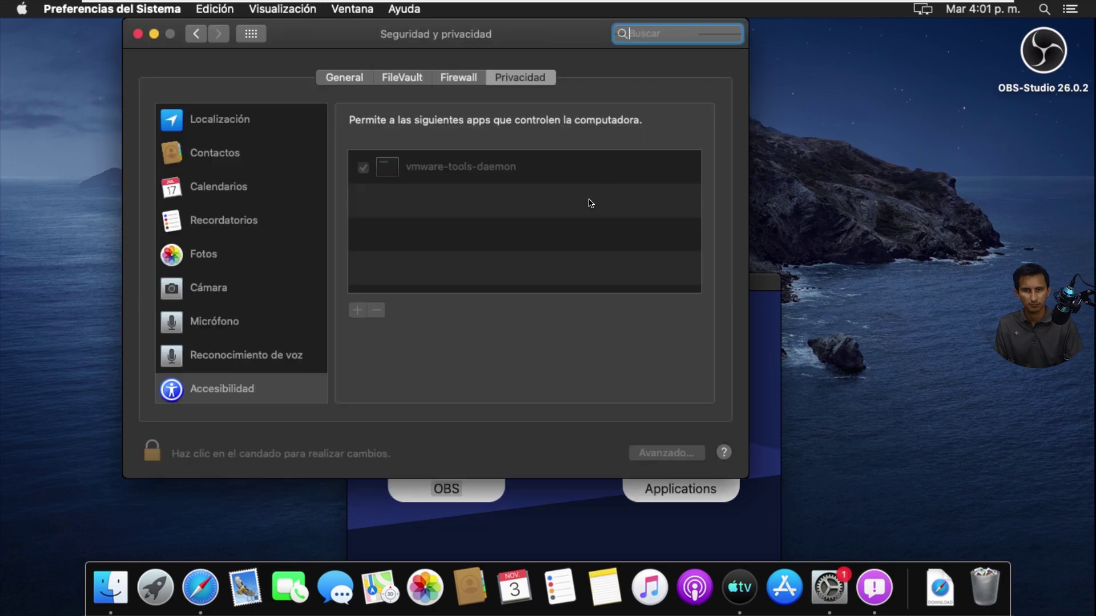
pyautogui.moveTo(934, 3)
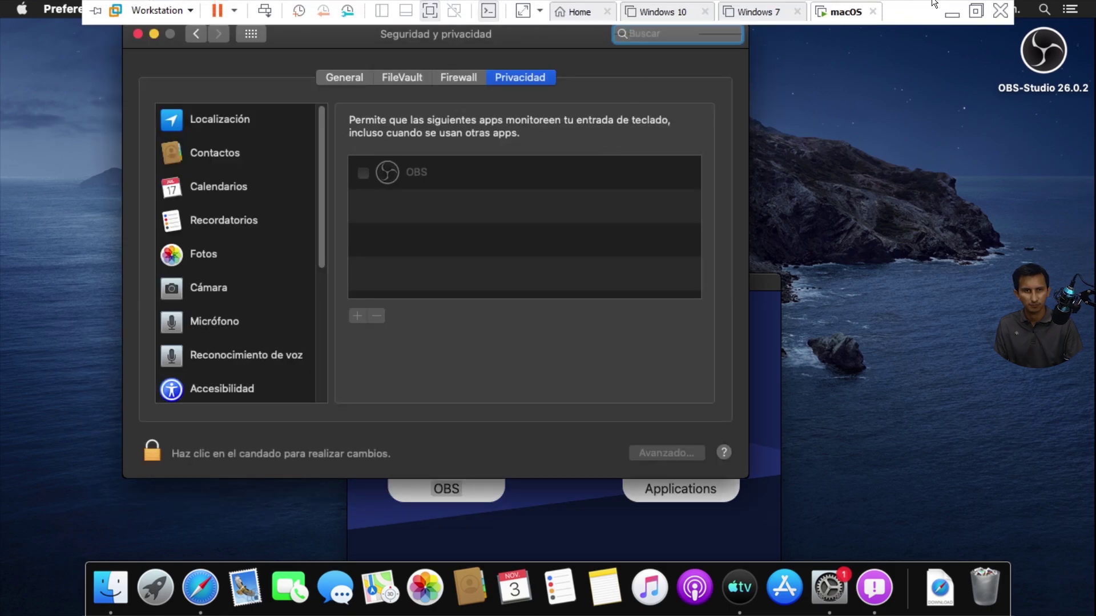